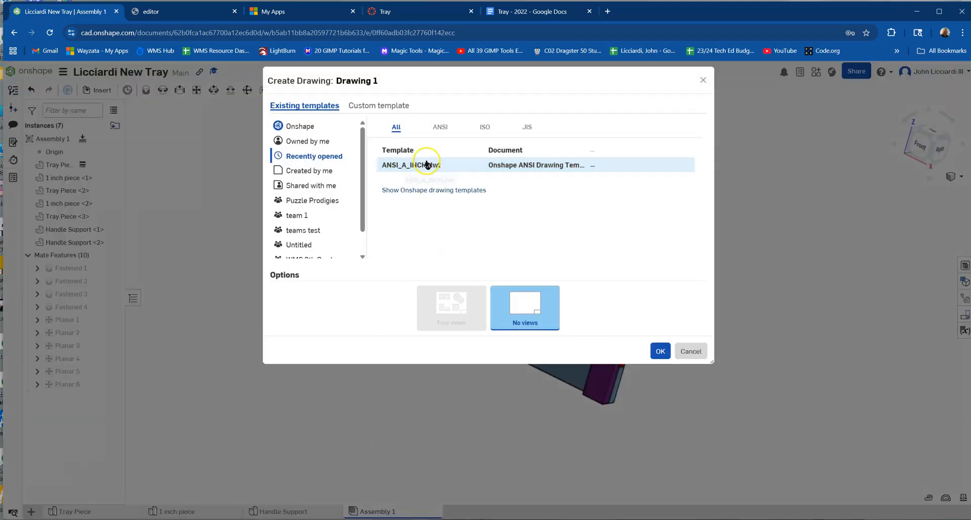
Create Drawing 1 from the recently opened ANSI_A_INCH.dwt template with no views
click(438, 128)
click(396, 129)
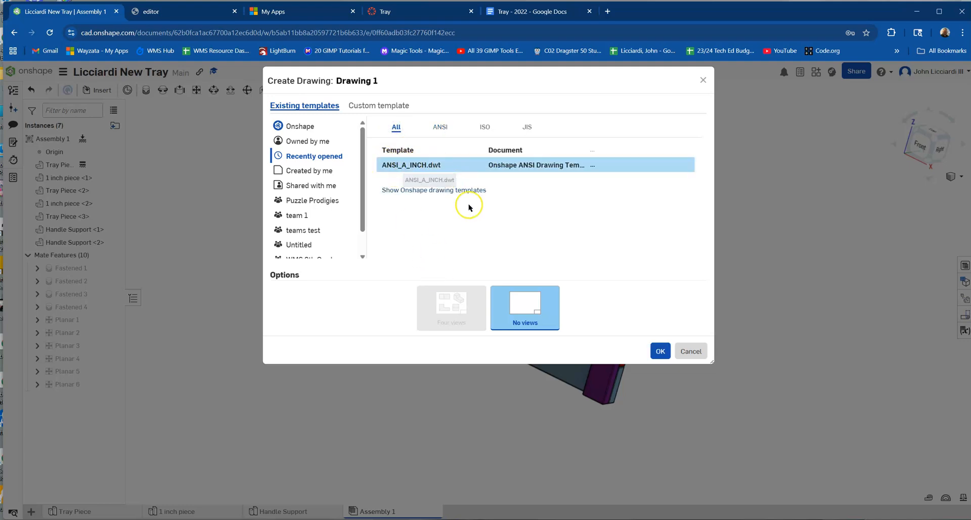
click(657, 354)
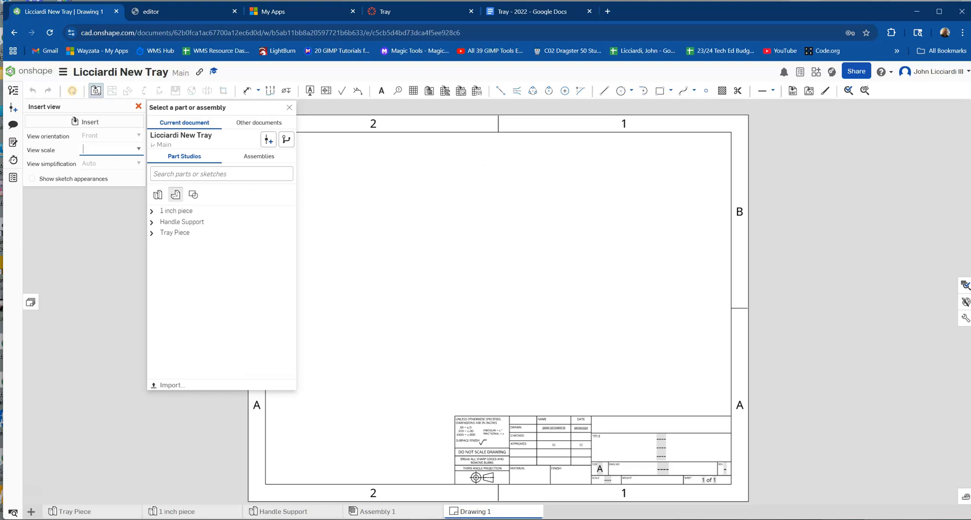
Insert a front view of Assembly 1 at 1:8 scale in the lower-left area of the sheet
click(259, 158)
click(212, 196)
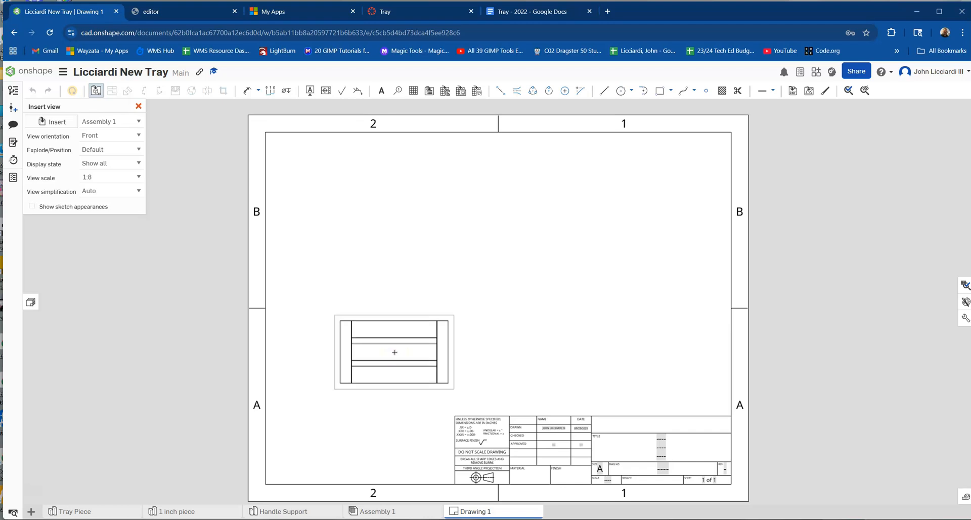
click(394, 350)
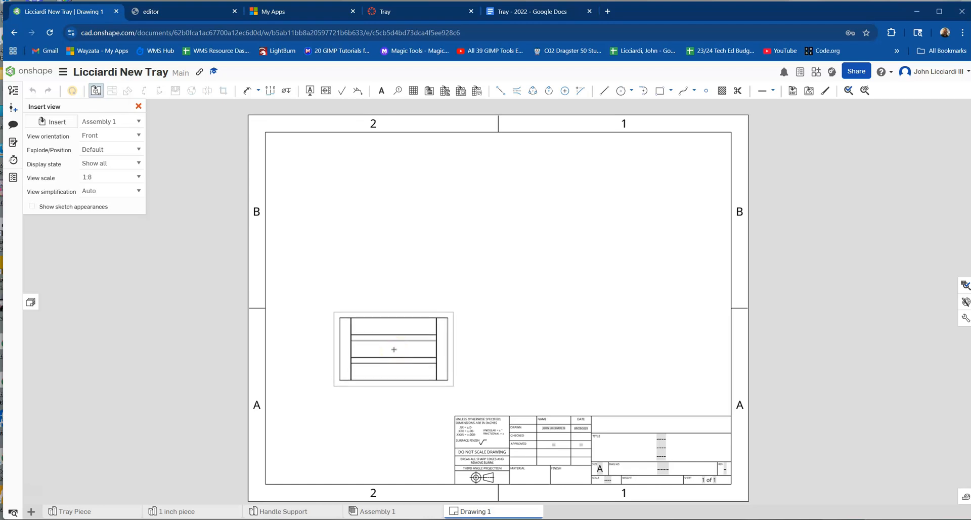
right_click(394, 350)
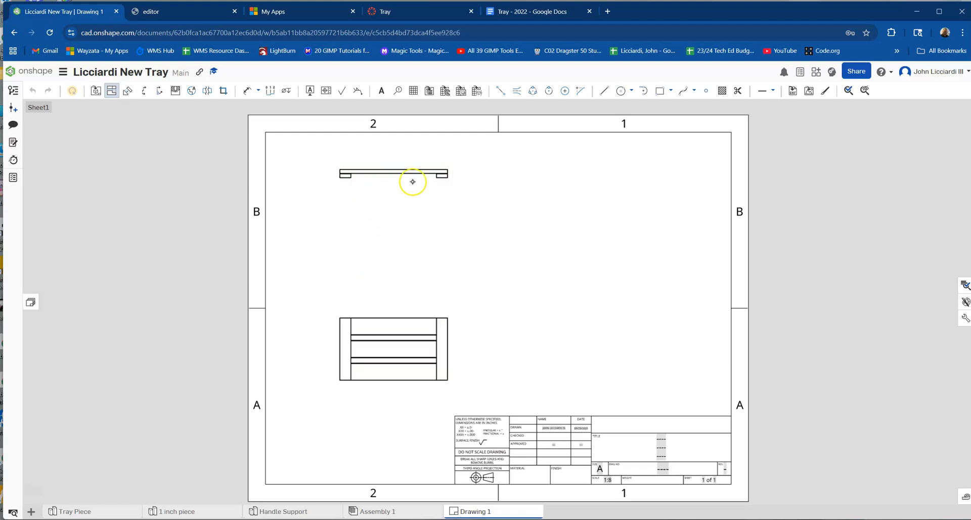
Project the remaining views from the front view, placing the isometric at the sheet's upper right and the side view level with the front view
click(113, 91)
click(383, 354)
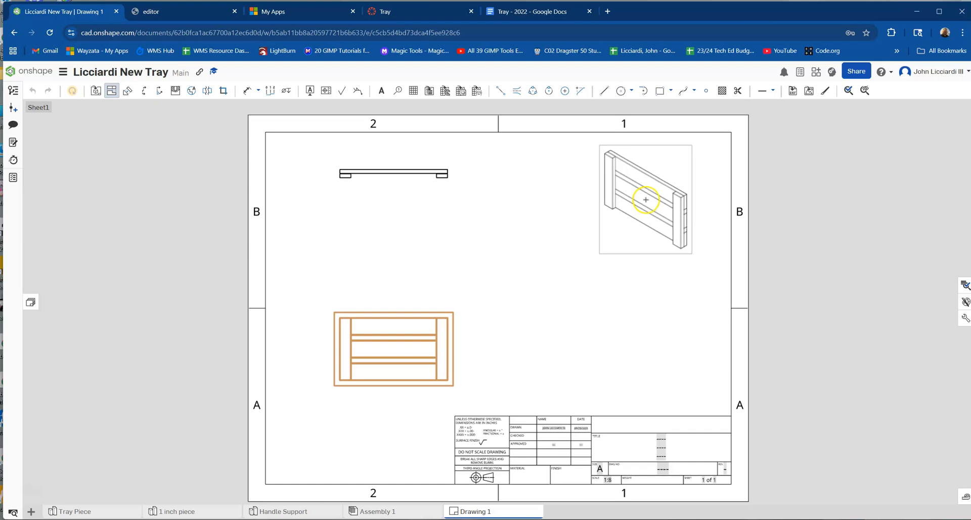
click(646, 199)
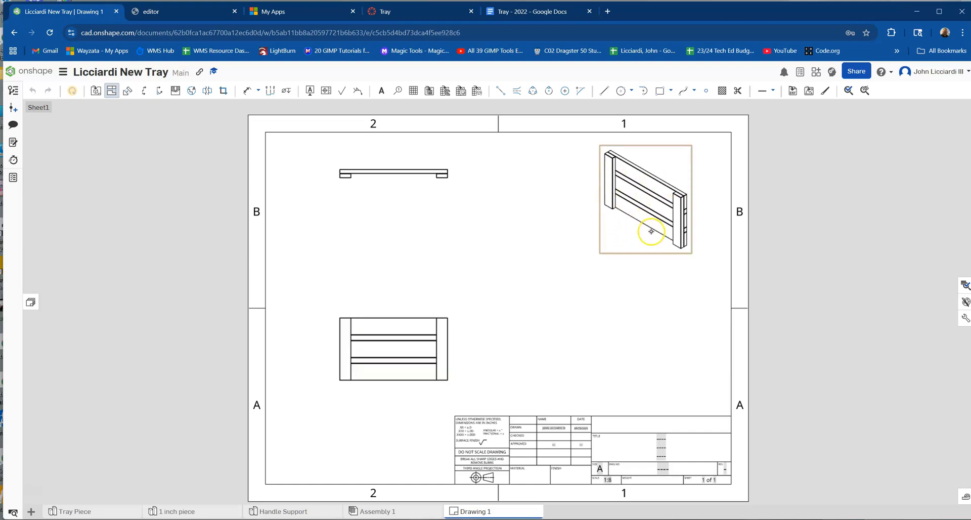
click(395, 329)
click(625, 346)
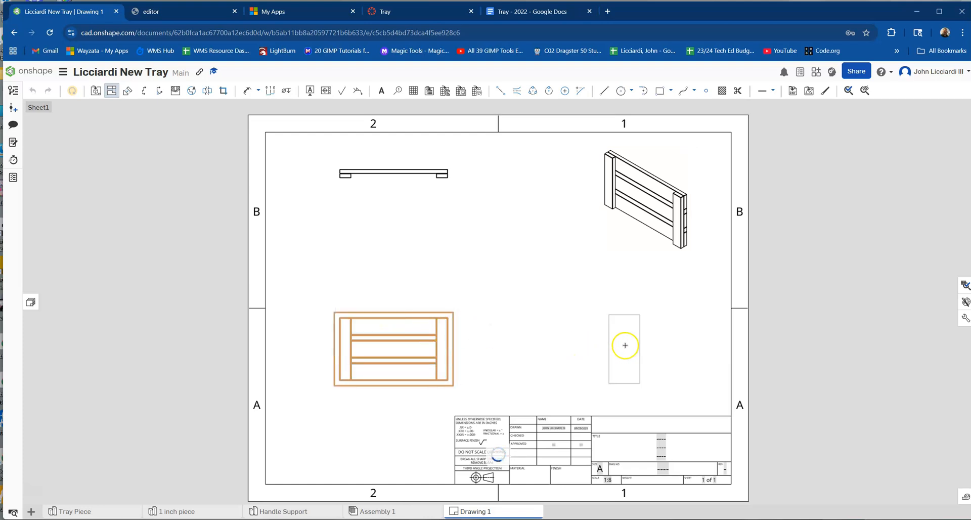
click(644, 346)
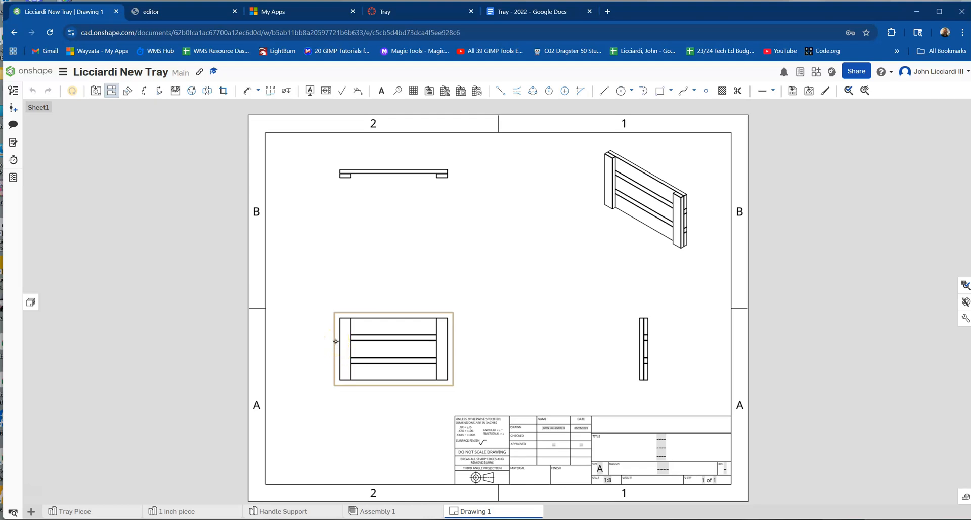
click(157, 250)
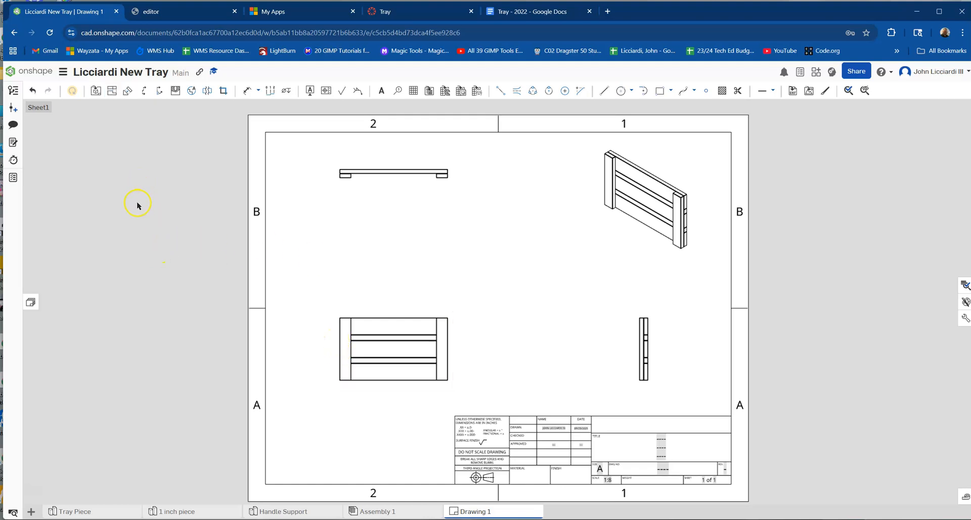
Show the isometric view of the tray as a shaded view
click(657, 187)
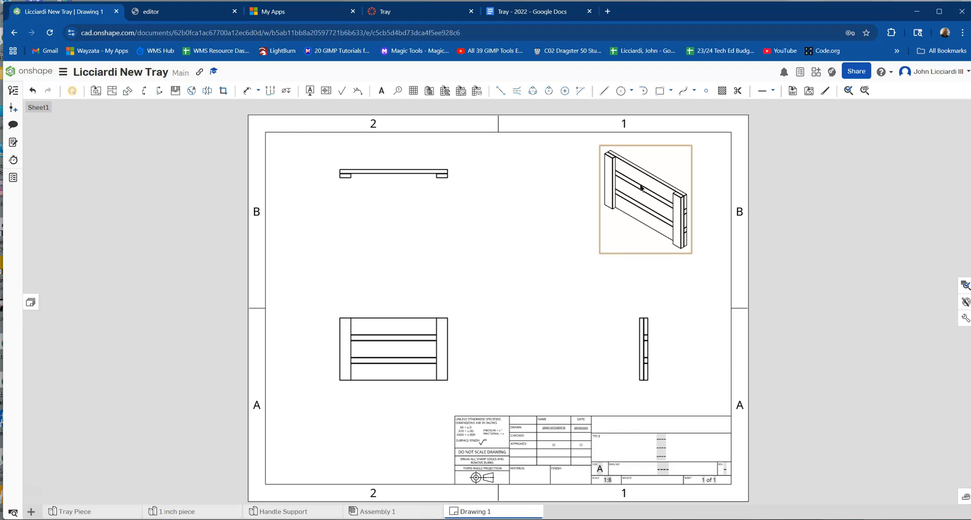
right_click(641, 188)
mouse_move(678, 174)
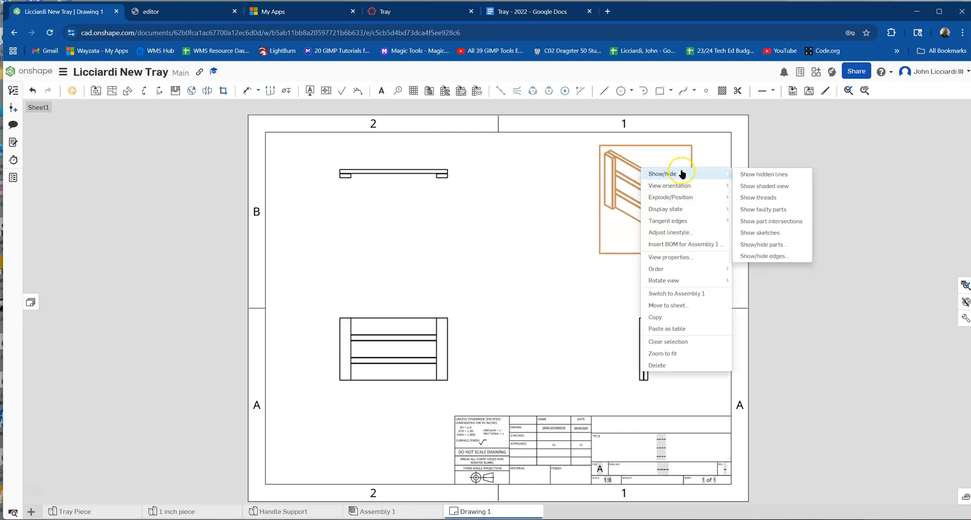
click(750, 188)
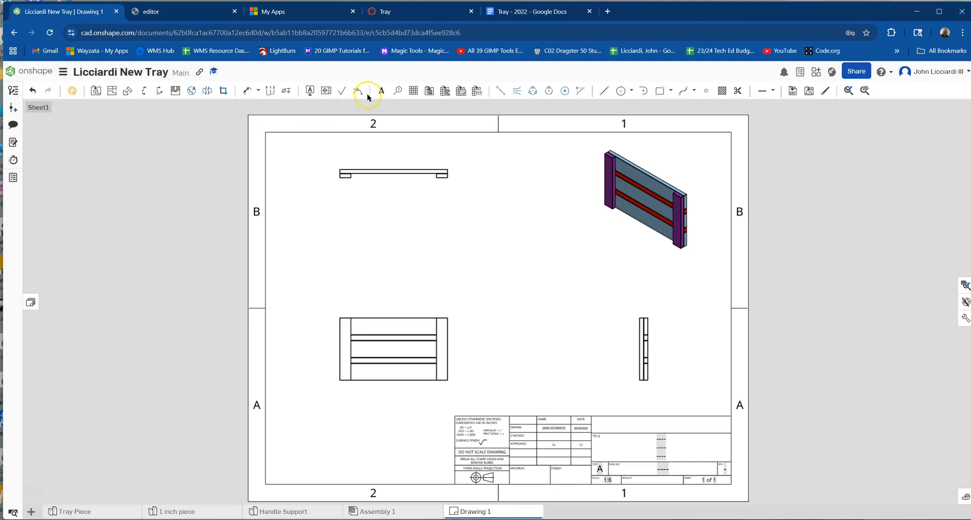
Dimension the tray's overall width above the front view, and check it against the cut list in the Tray - 2022 Google Doc
click(247, 91)
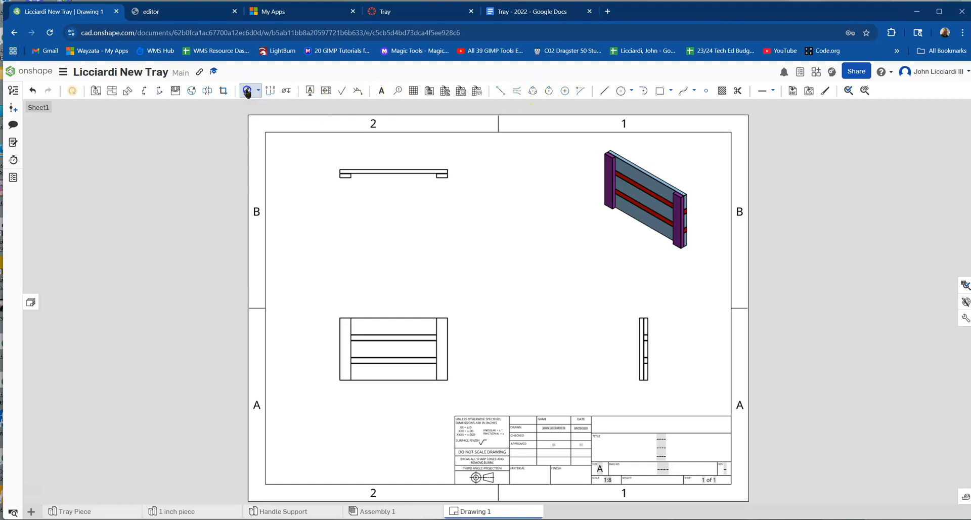
scroll(367, 373, down, 3)
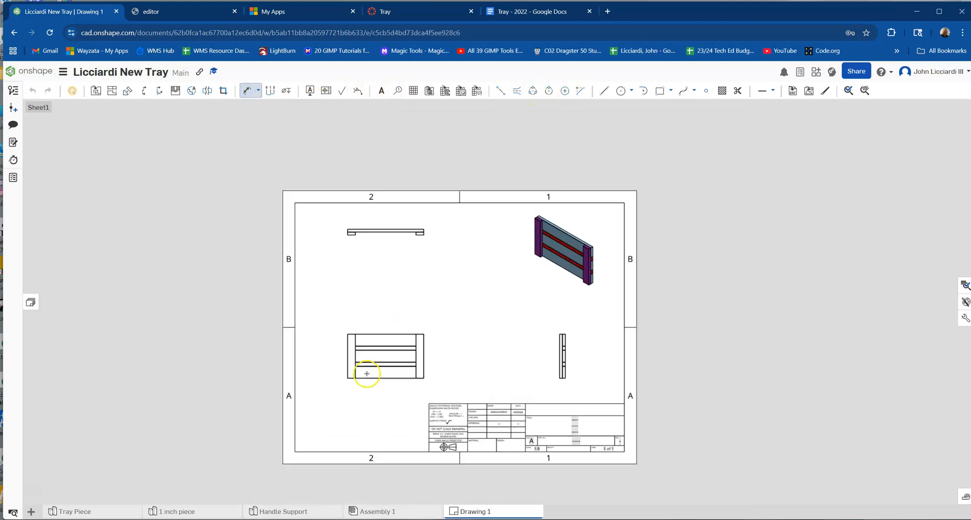
scroll(368, 374, up, 10)
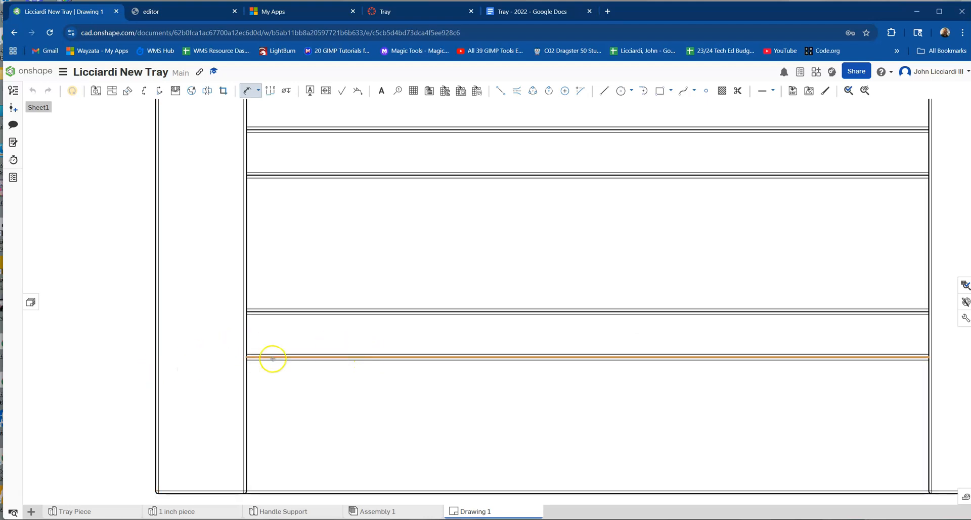
scroll(354, 342, down, 5)
scroll(387, 321, up, 3)
scroll(387, 324, down, 1)
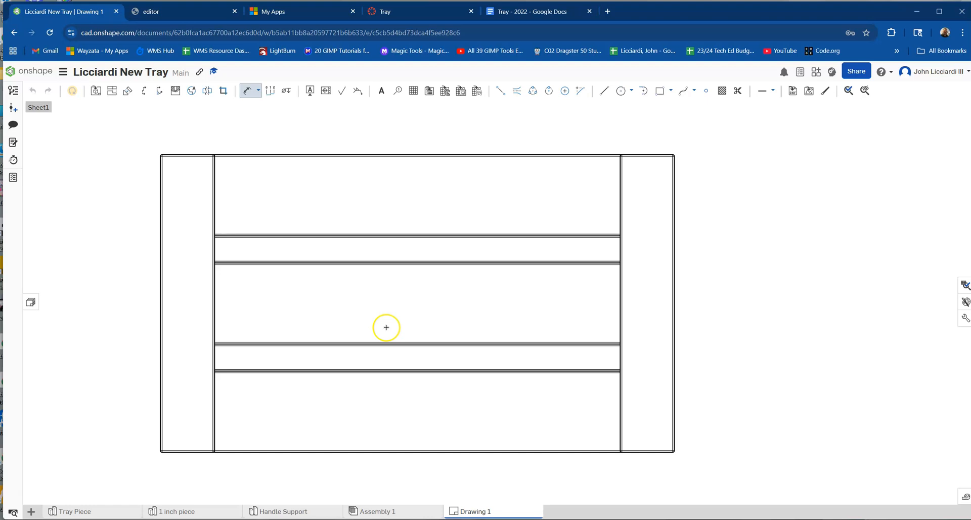
scroll(159, 296, up, 3)
click(162, 297)
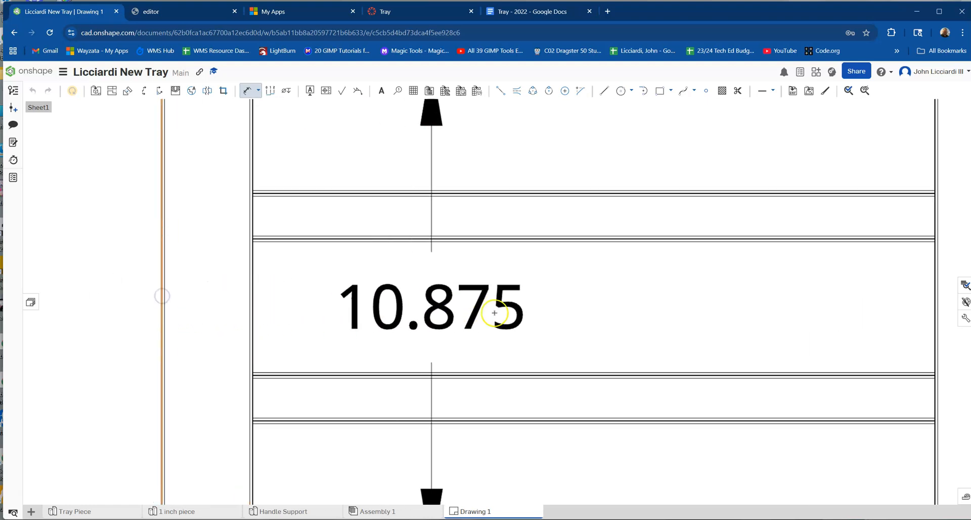
scroll(770, 317, down, 3)
scroll(868, 306, up, 5)
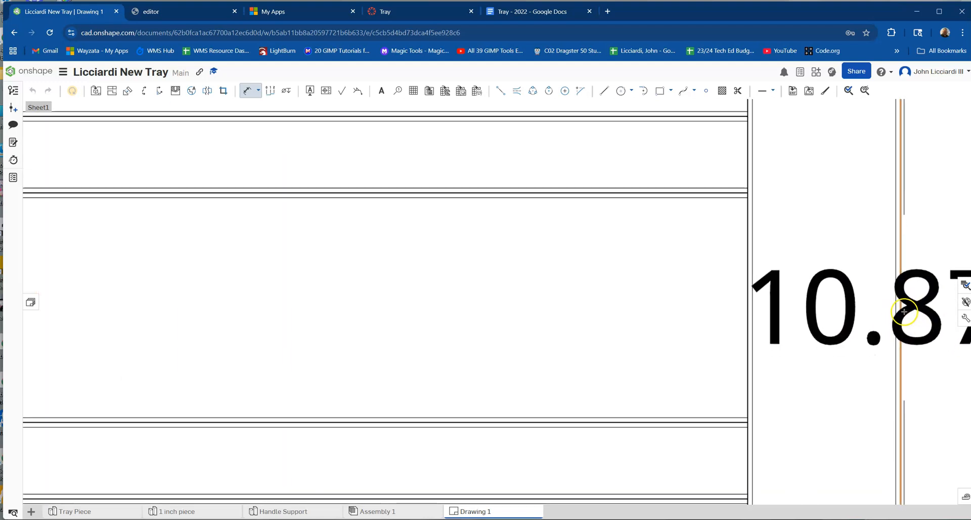
click(900, 309)
scroll(553, 310, down, 5)
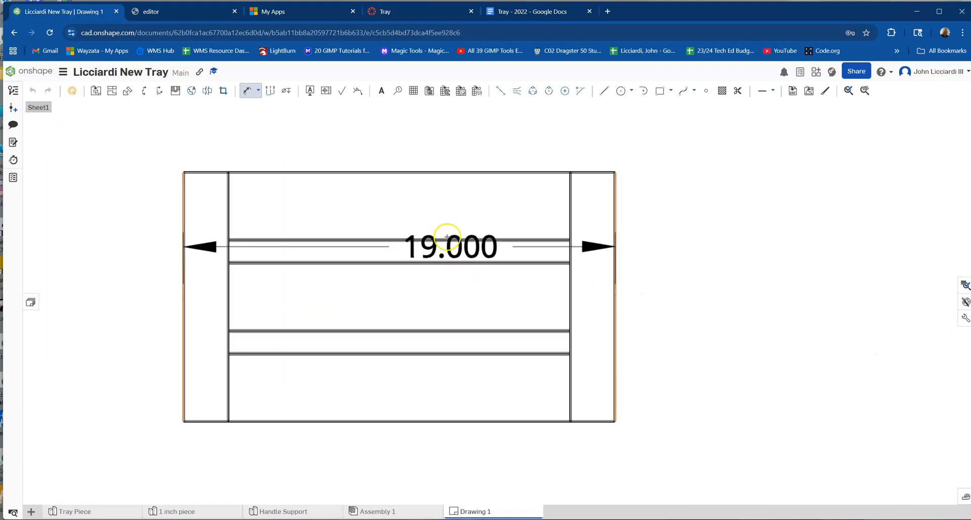
click(419, 146)
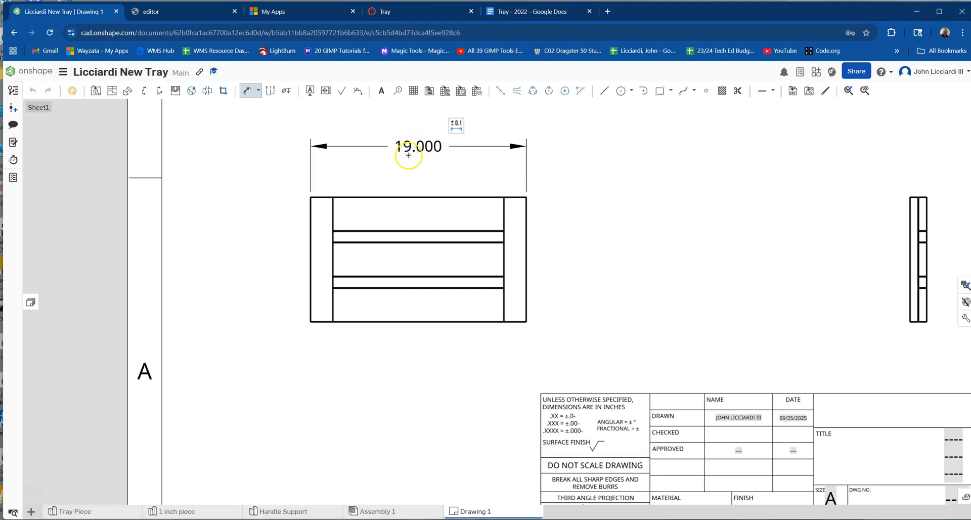
click(516, 12)
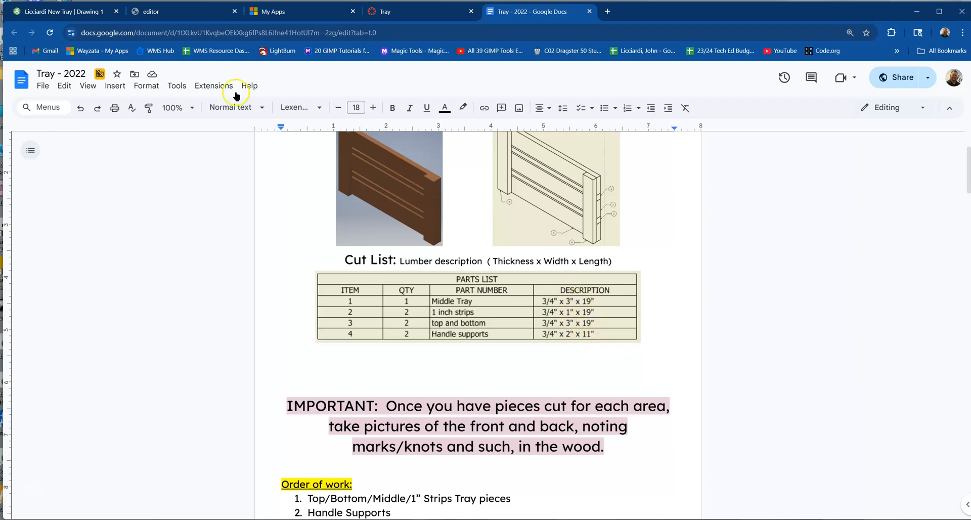
click(96, 11)
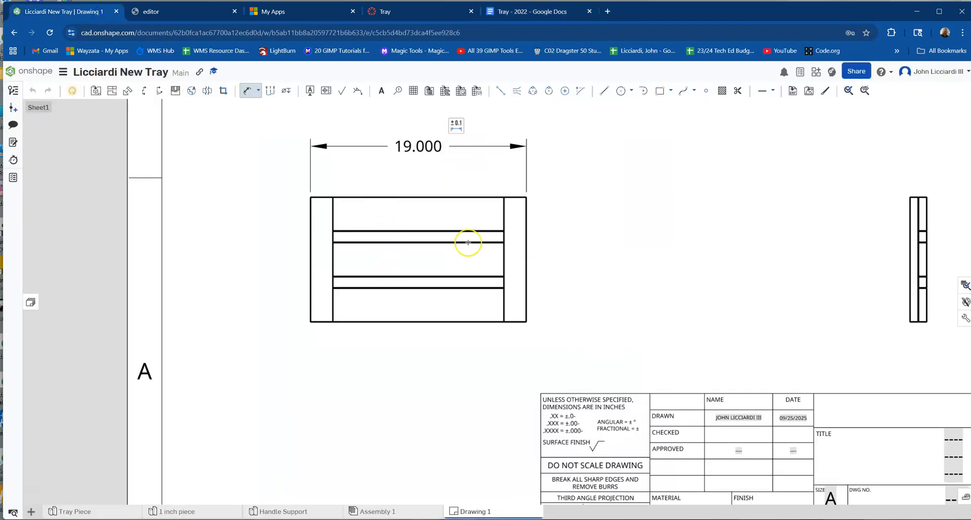
Dimension the tray's overall height between the front view's upper and lower edges, placing the dimension to the right of the view
scroll(482, 223, down, 2)
scroll(490, 230, up, 5)
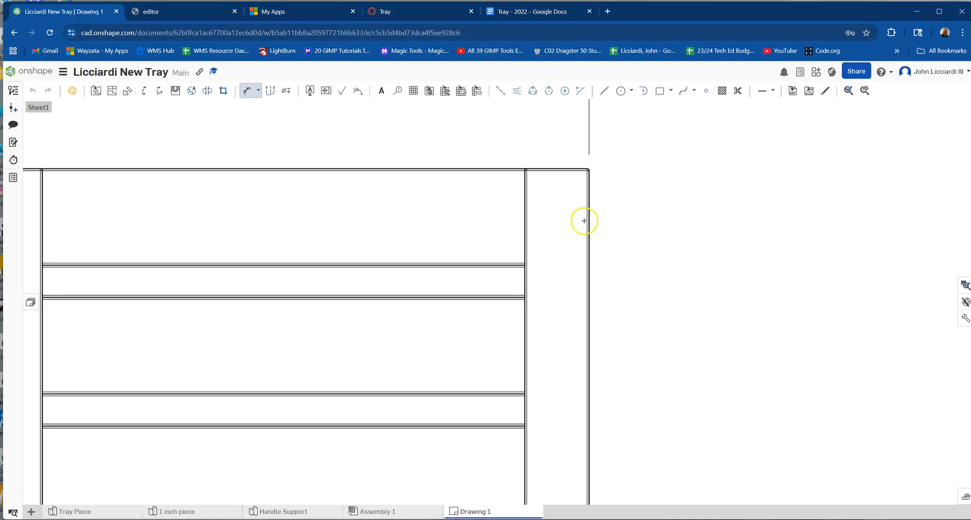
click(471, 169)
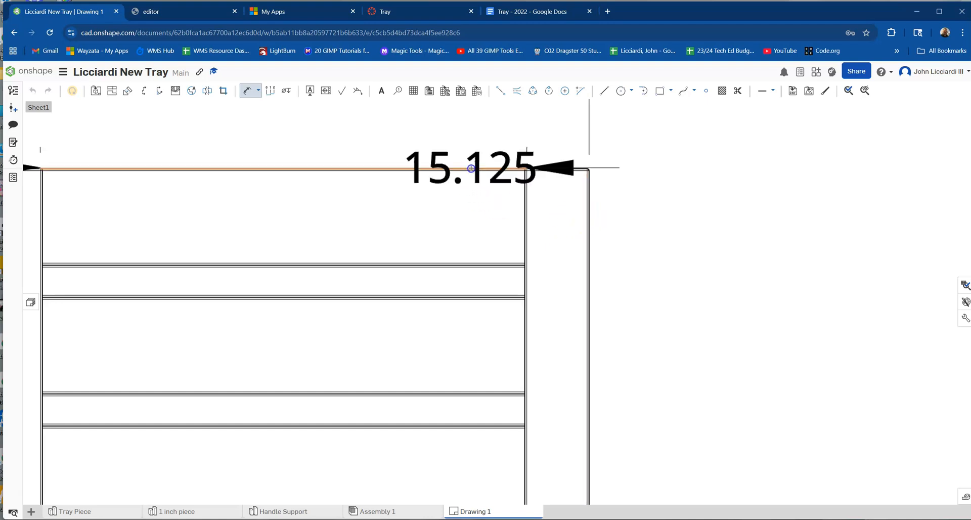
scroll(473, 466, down, 2)
scroll(472, 466, down, 2)
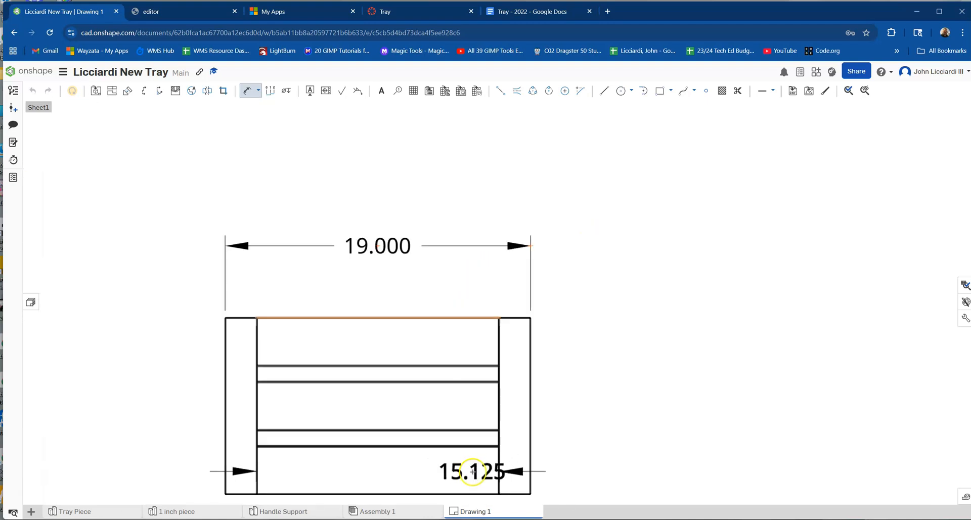
scroll(506, 388, up, 6)
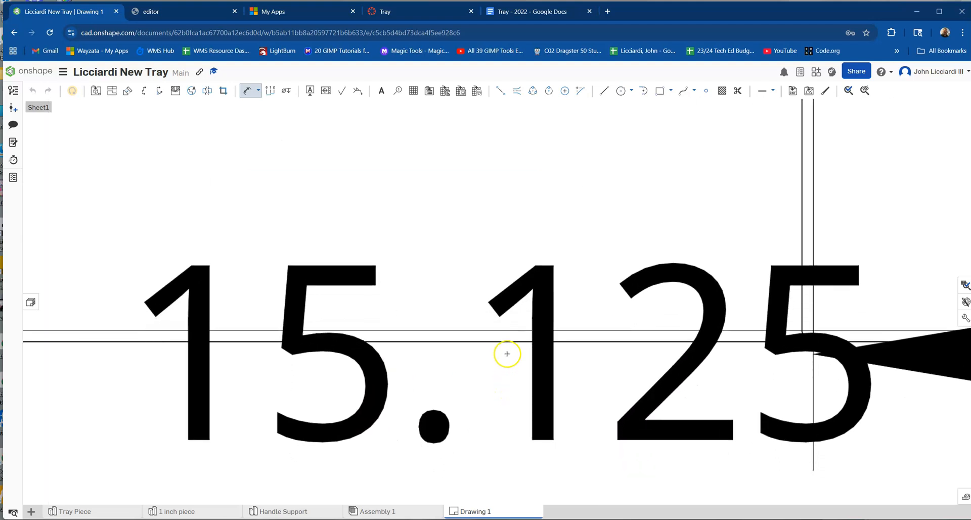
click(507, 341)
scroll(605, 336, down, 6)
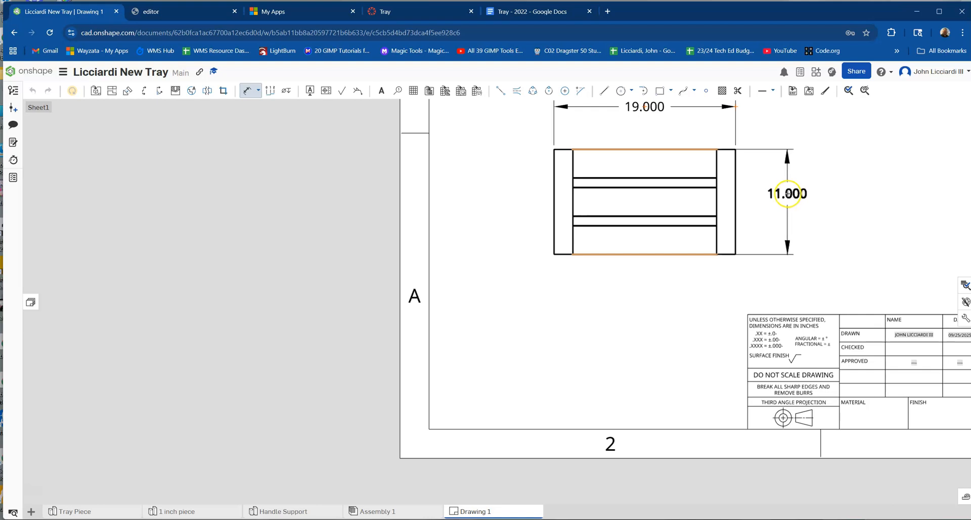
click(787, 193)
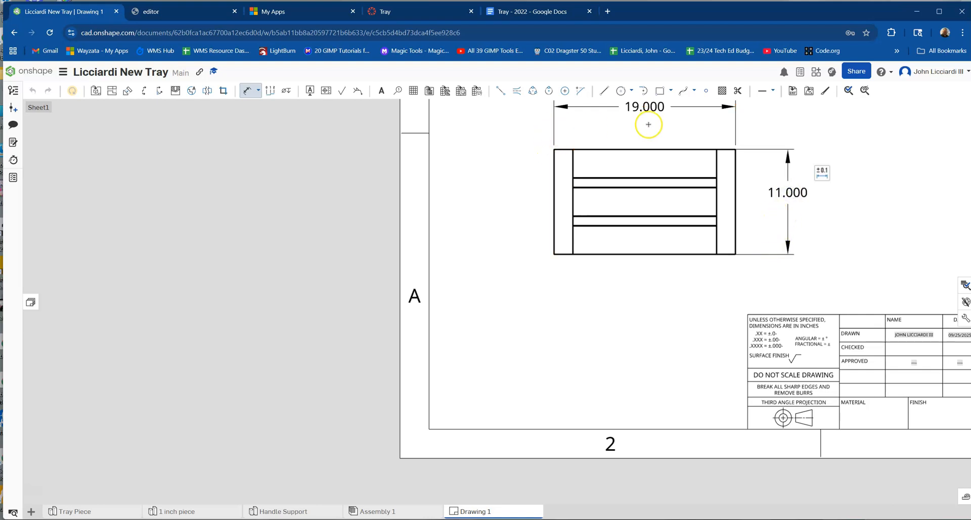
Try to dimension the side view's overall thickness between its two outermost vertical edges
middle_drag(871, 212, 535, 284)
scroll(751, 231, up, 2)
click(755, 236)
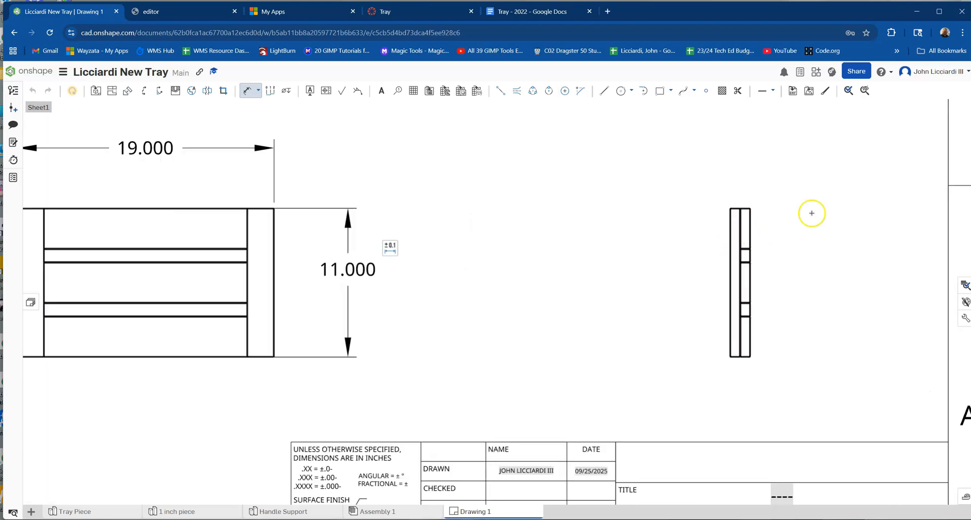
scroll(822, 303, down, 3)
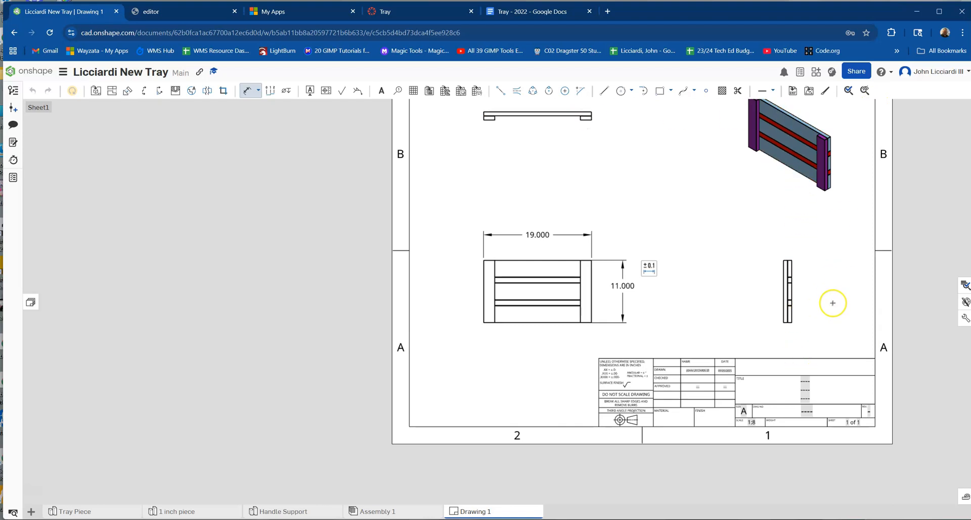
scroll(784, 276, down, 2)
scroll(788, 265, up, 6)
scroll(787, 265, up, 3)
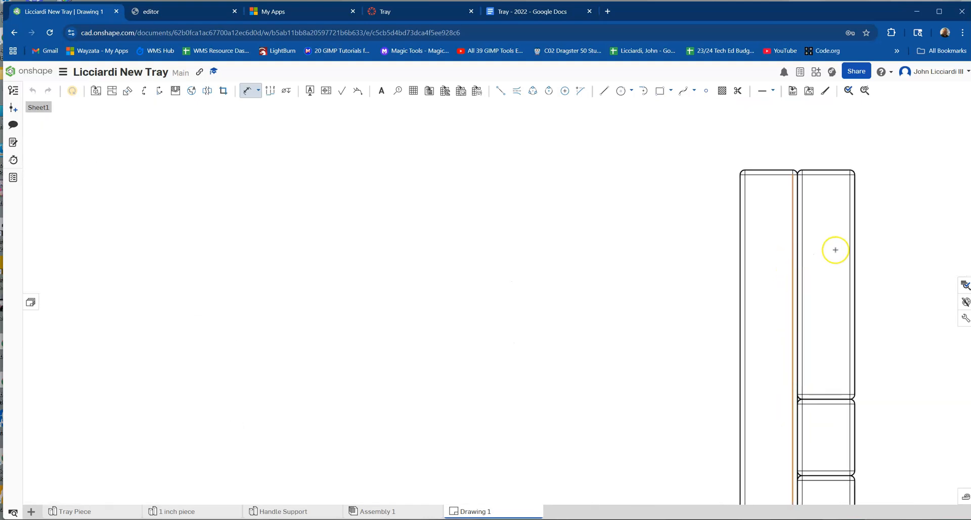
click(858, 258)
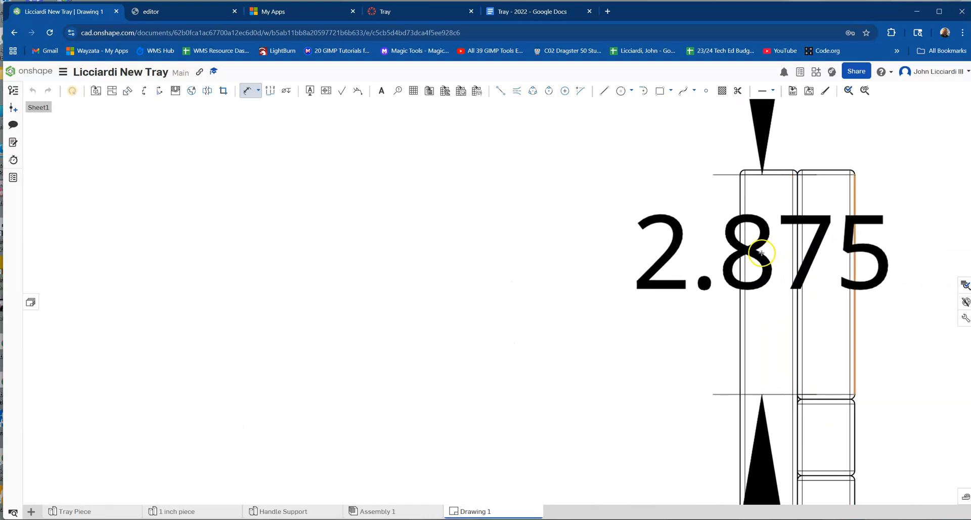
click(740, 253)
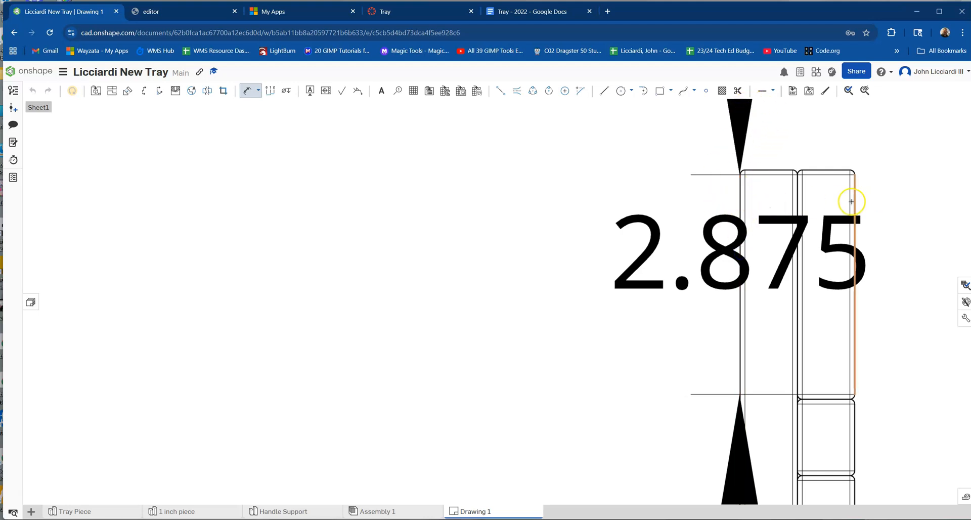
Dimension the tray's overall thickness between the side view's outer vertical edges, placing the dimension above the view with its text beside the arrows
click(855, 200)
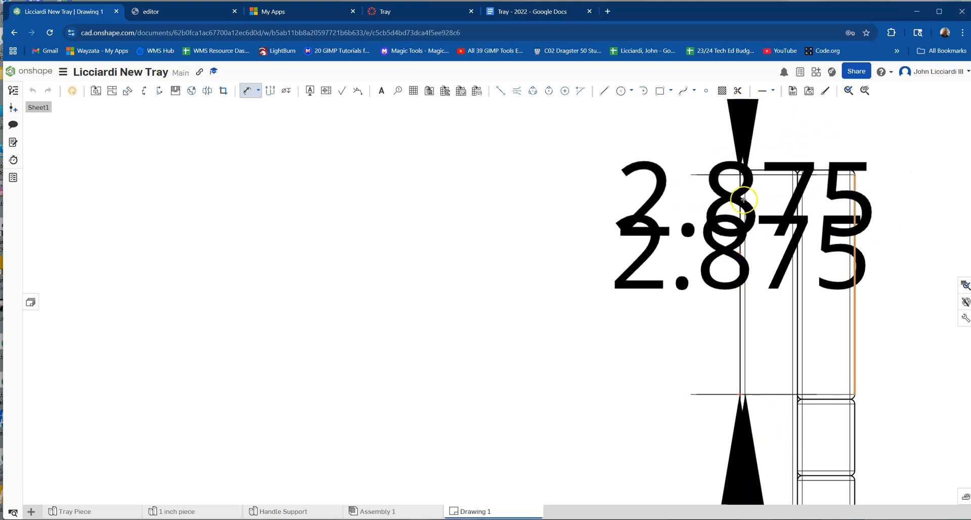
click(740, 199)
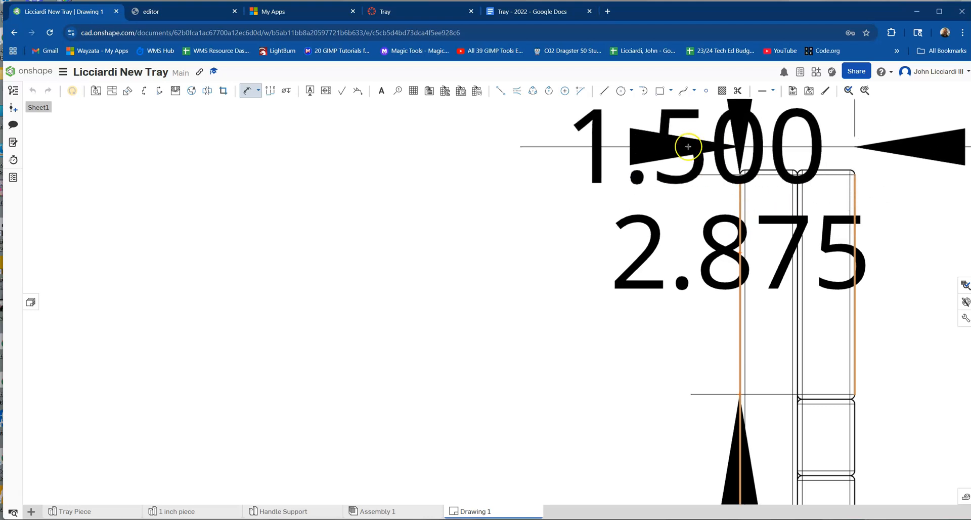
scroll(681, 147, down, 5)
scroll(611, 150, down, 1)
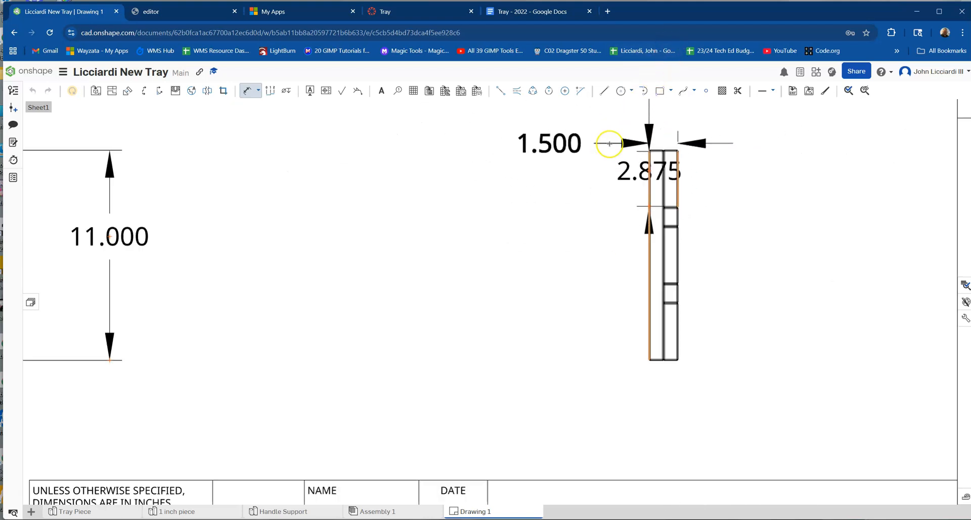
middle_drag(610, 149, 602, 359)
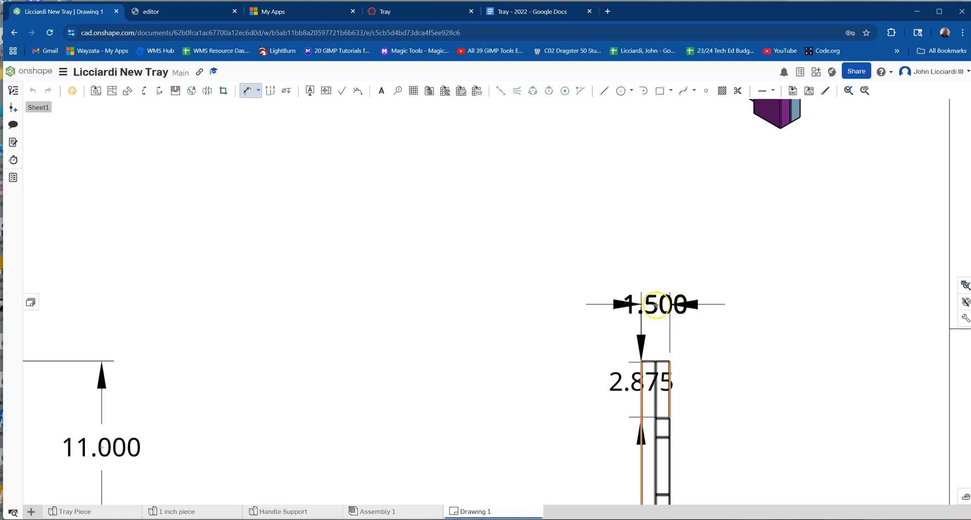
click(597, 303)
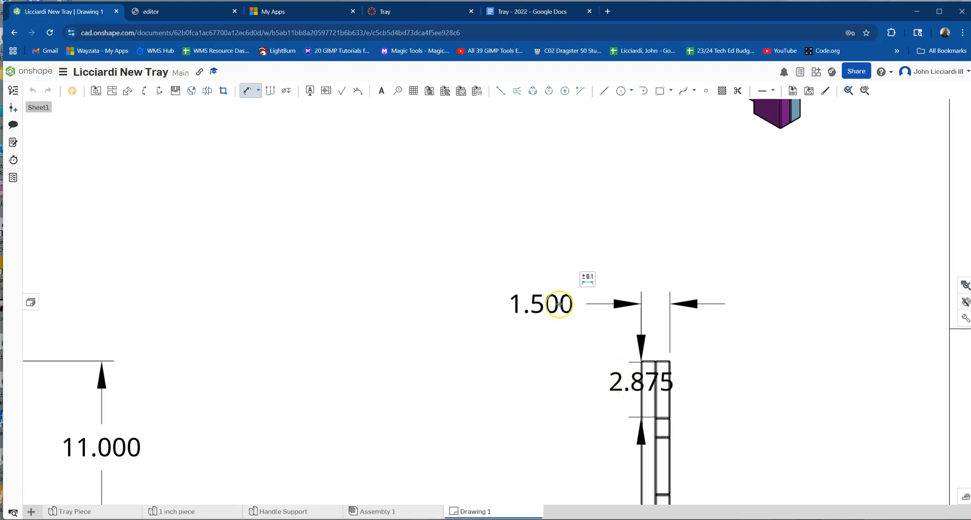
key(Escape)
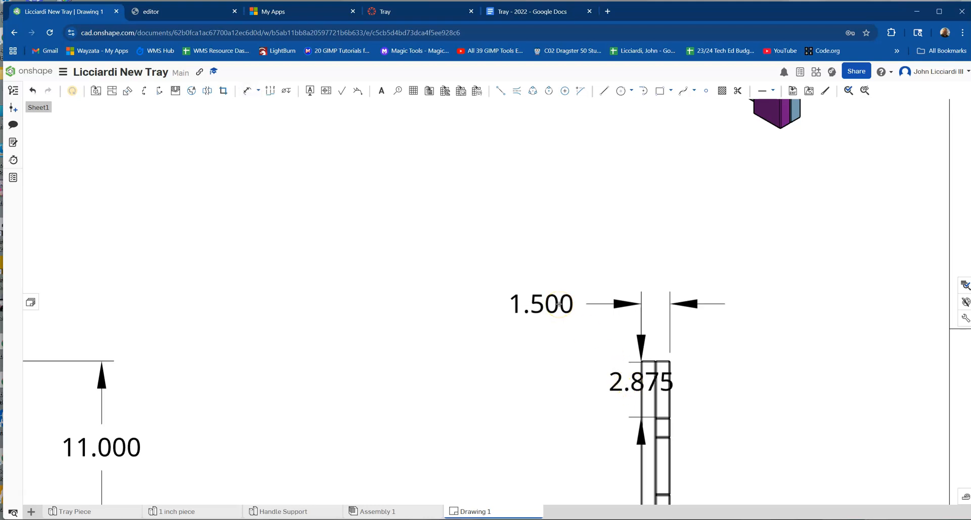
Delete the stray vertical 2.875 dimension overlapping the side view
click(627, 382)
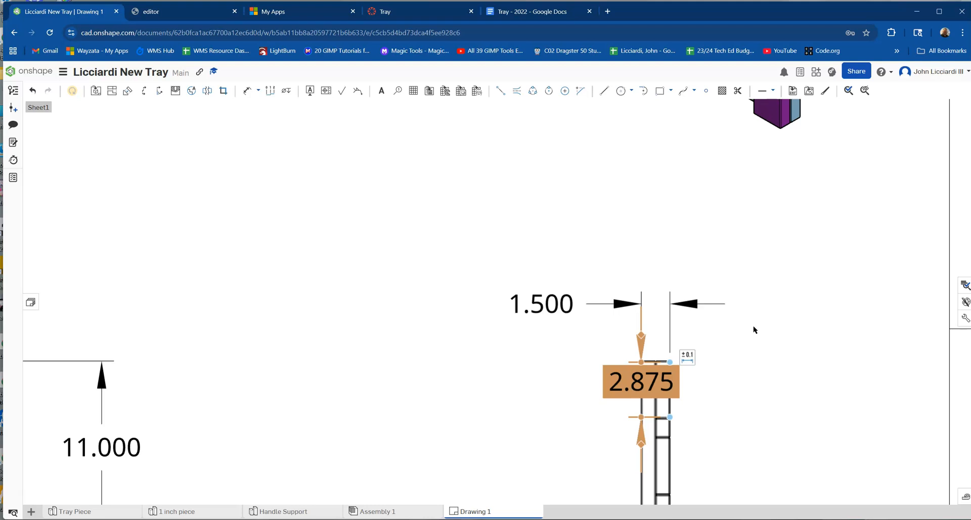
key(Delete)
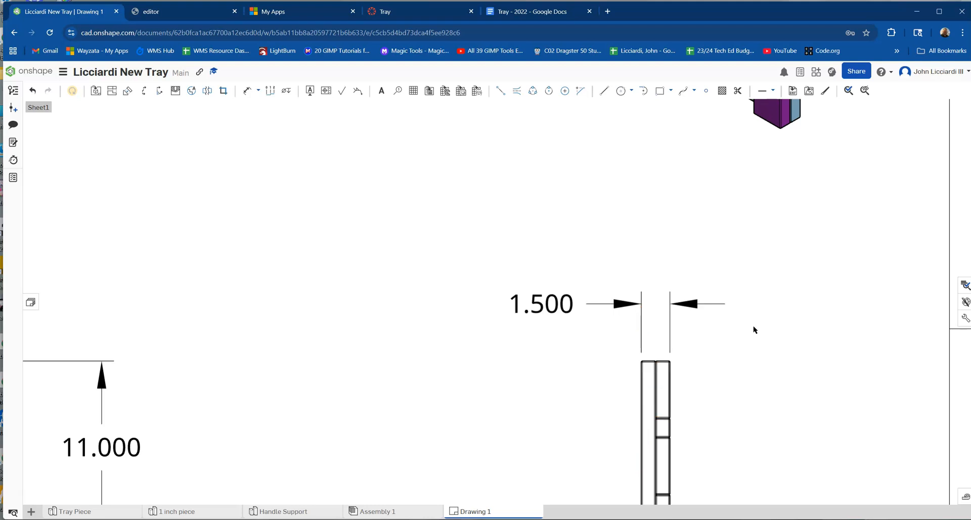
scroll(737, 380, down, 3)
middle_drag(567, 383, 613, 386)
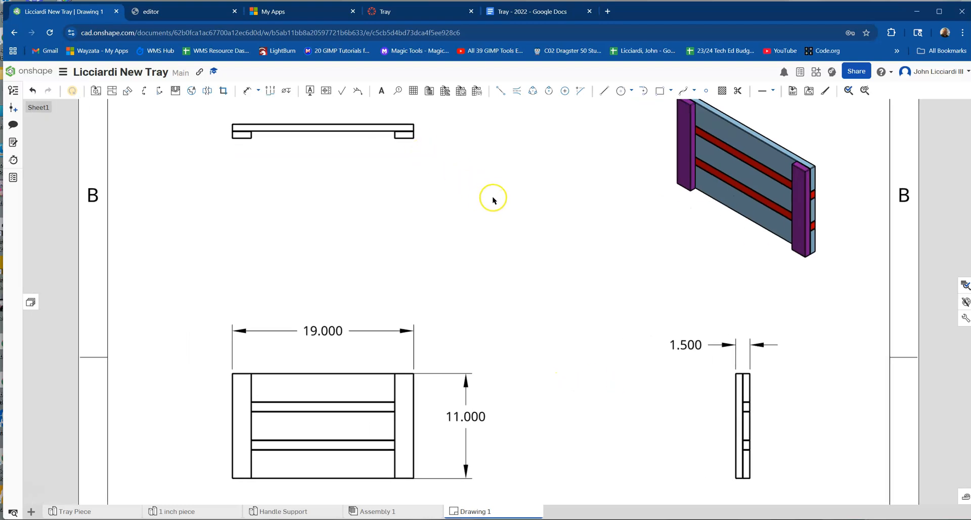
Examine the top view's rounded corner, and review the whole sheet including the side view's thickness dimension
scroll(423, 147, up, 5)
scroll(400, 157, up, 5)
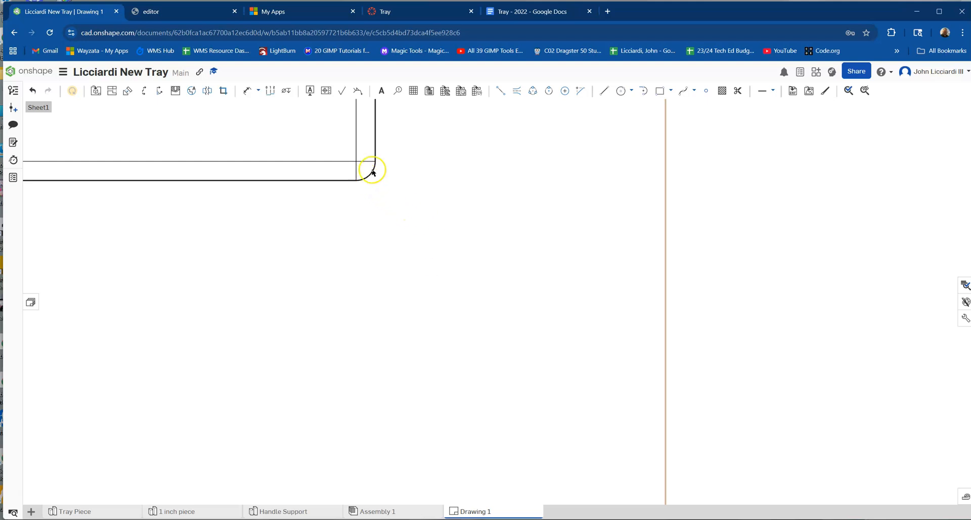
scroll(370, 189, down, 10)
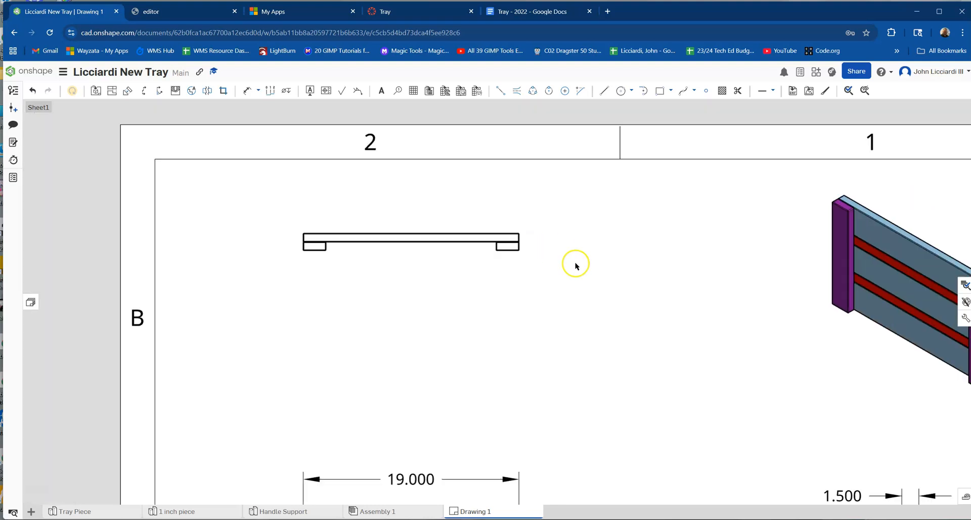
scroll(576, 265, down, 6)
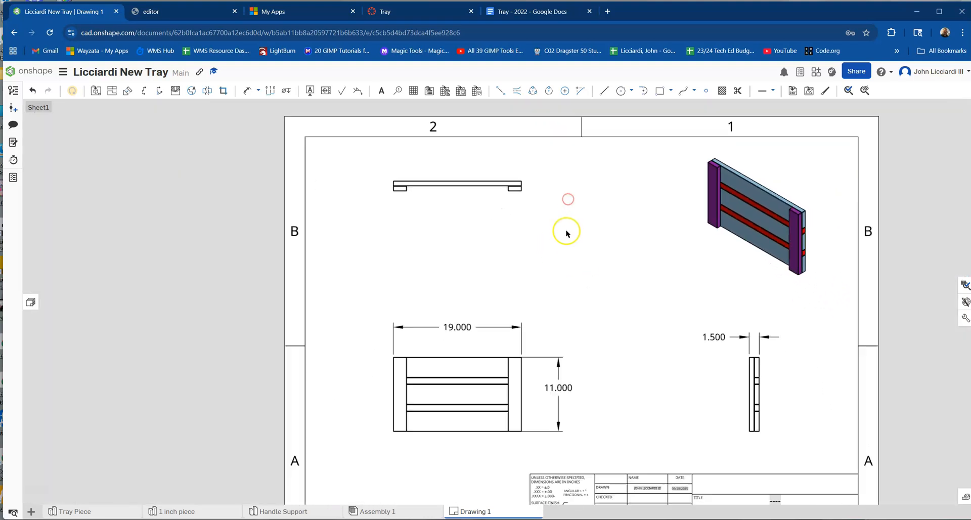
scroll(567, 235, down, 2)
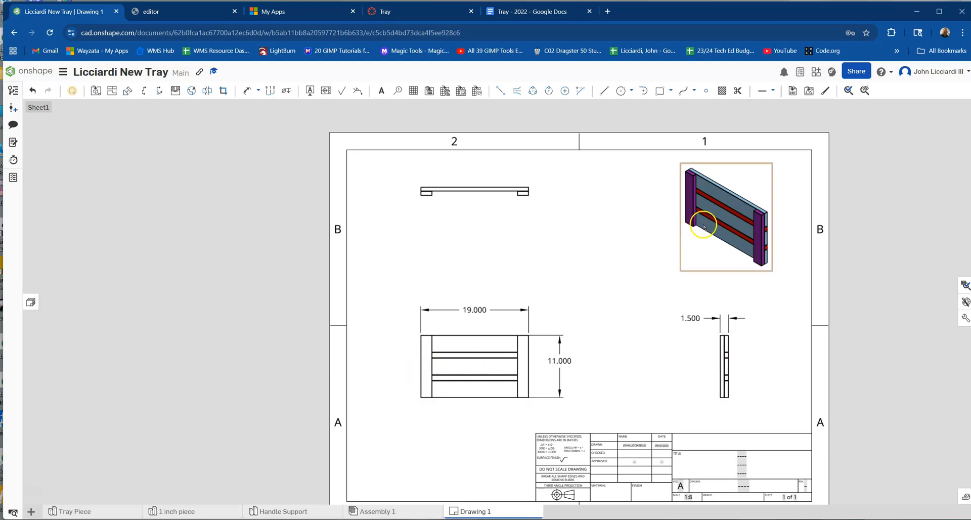
click(698, 317)
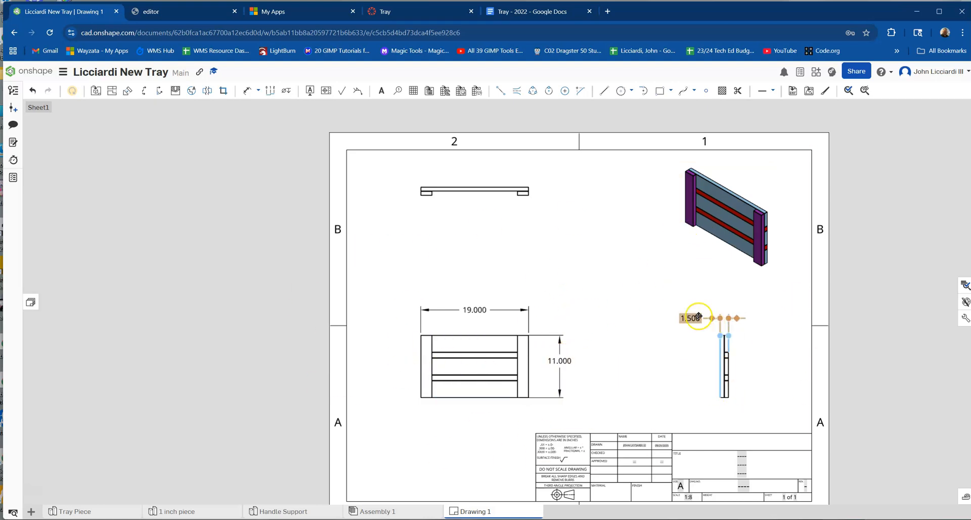
click(356, 351)
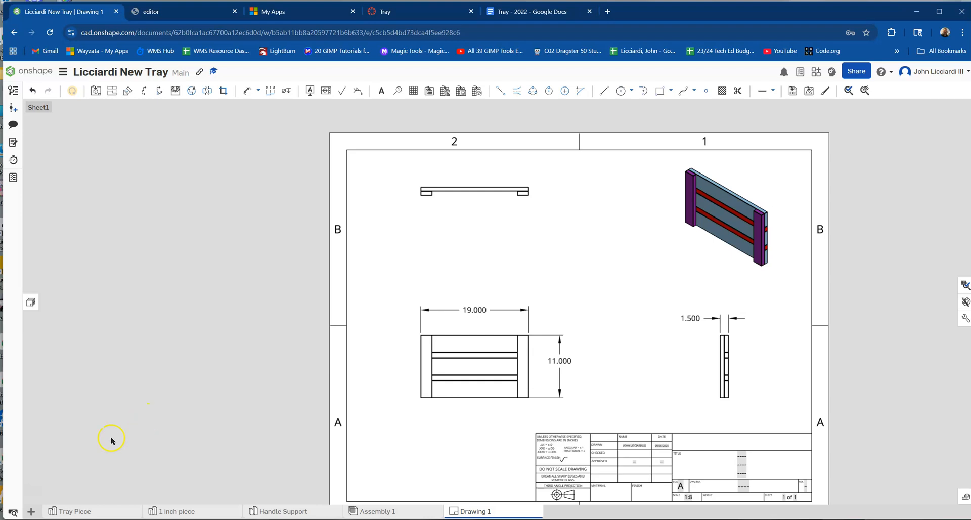